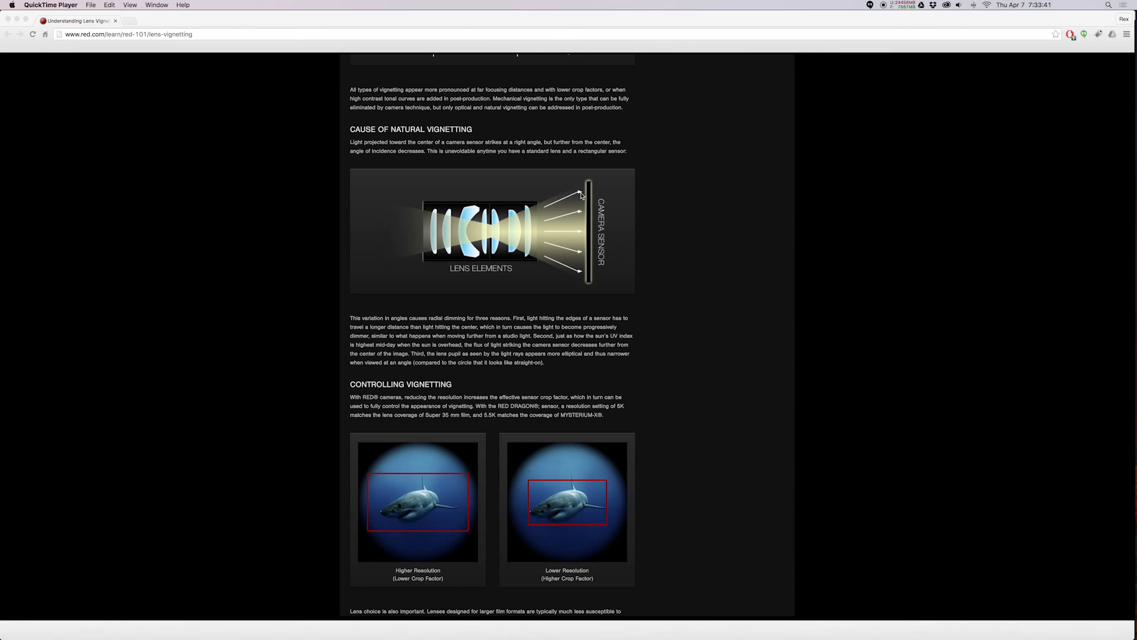
# - Read through the article's sections on controlling vignetting, the radial GND filter and removal in post-production
pyautogui.scroll(-5, 599, 201)
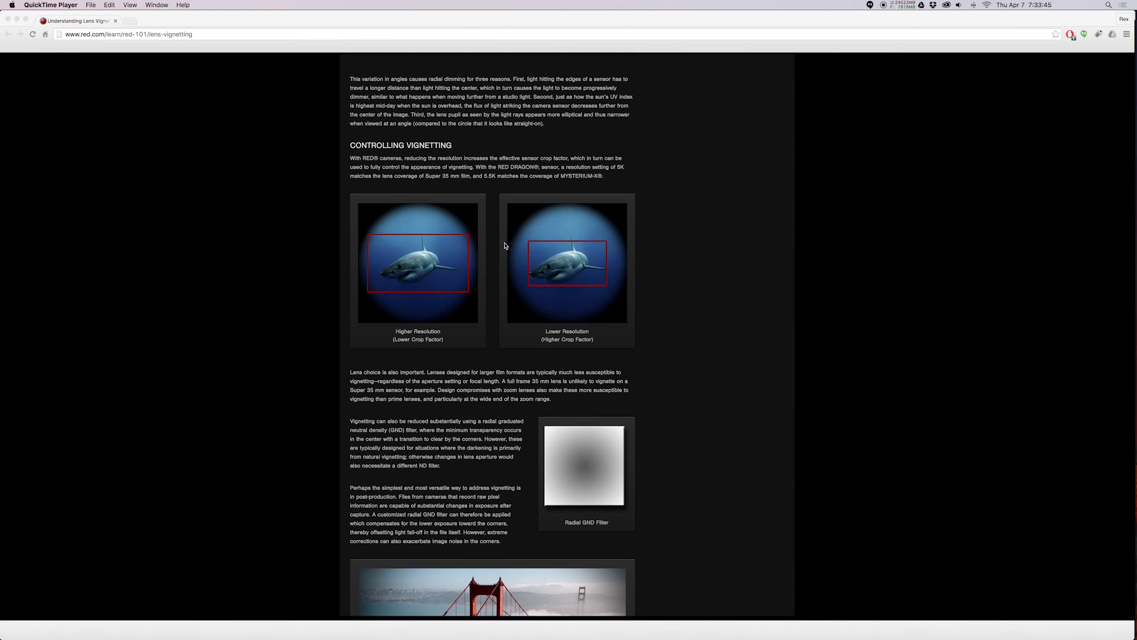
pyautogui.scroll(-4, 550, 225)
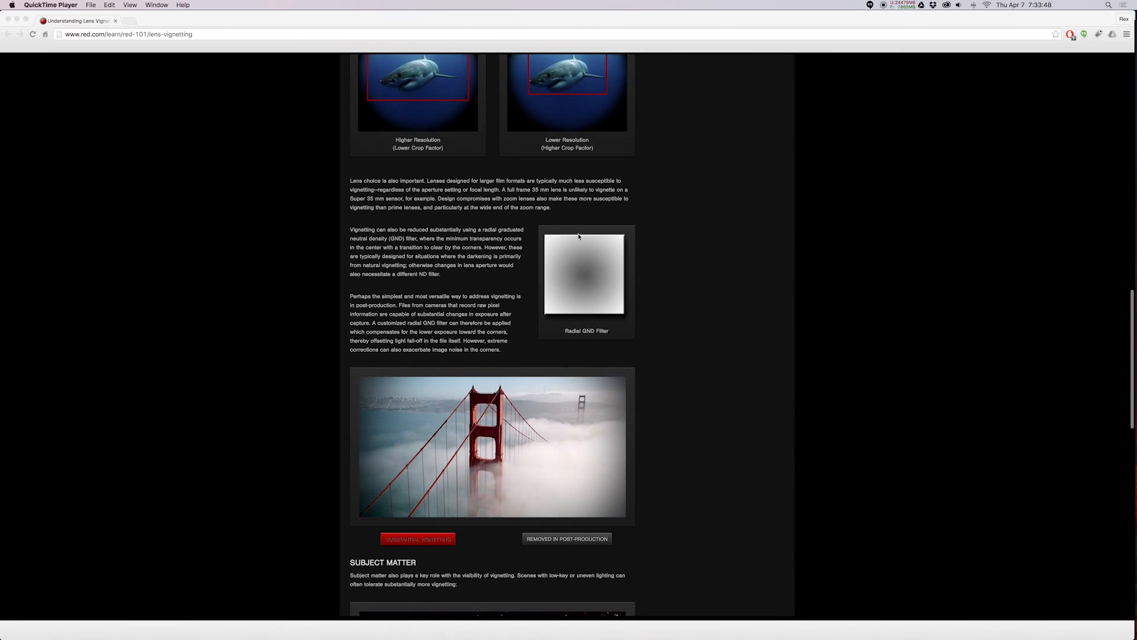
pyautogui.scroll(-1, 578, 236)
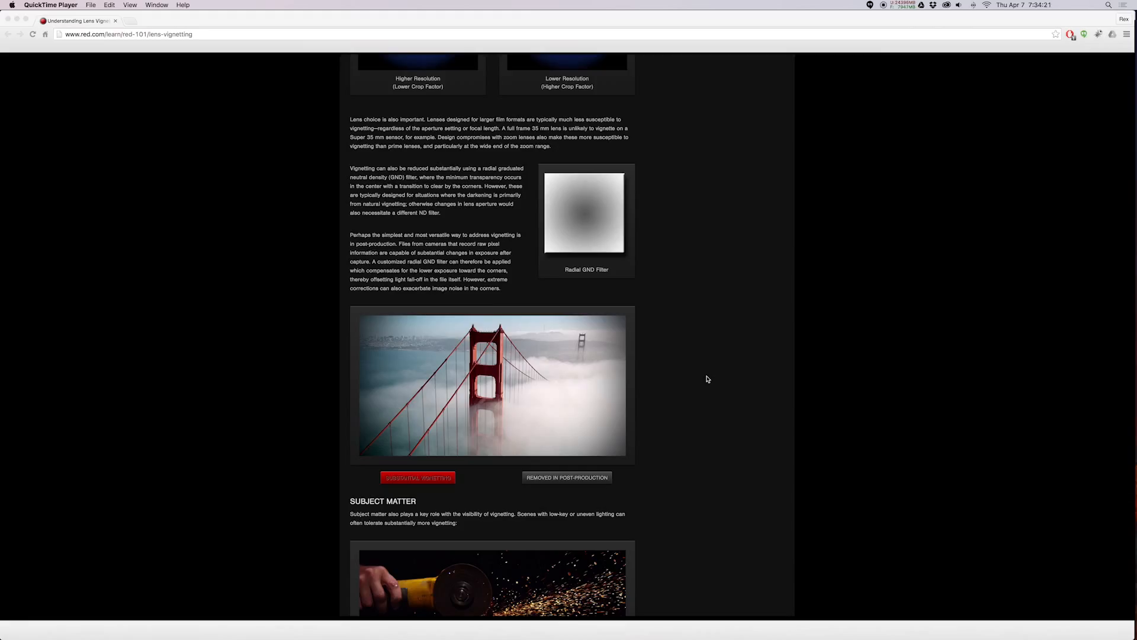
# - Switch to Lightroom, view the basic lens correction options and collapse the Lens Corrections section
pyautogui.moveTo(1124, 393)
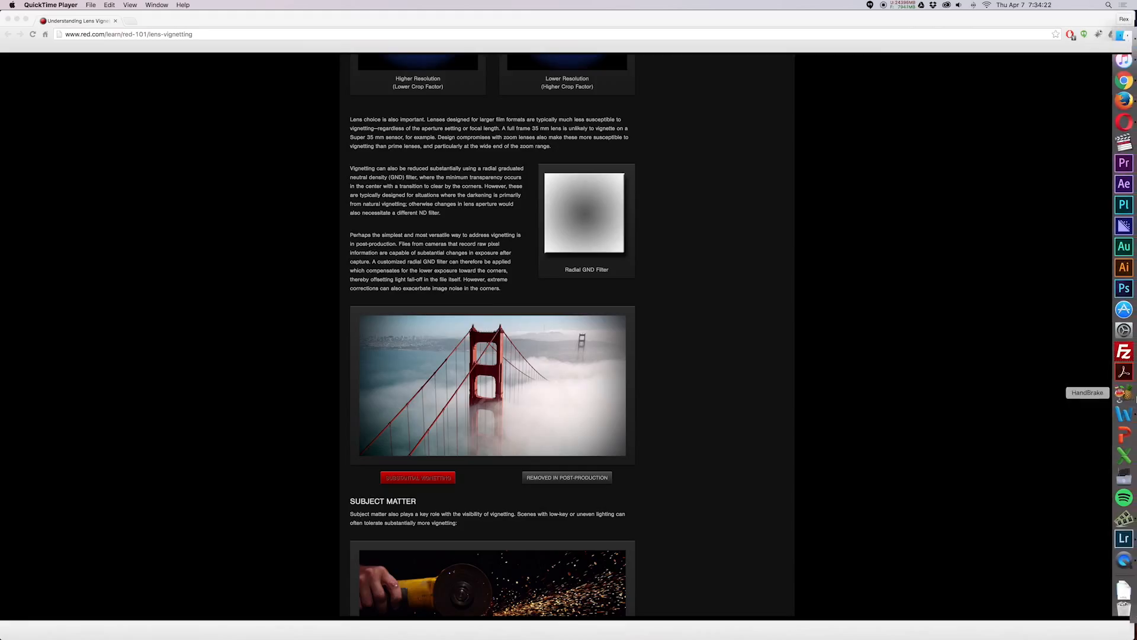
pyautogui.click(1123, 539)
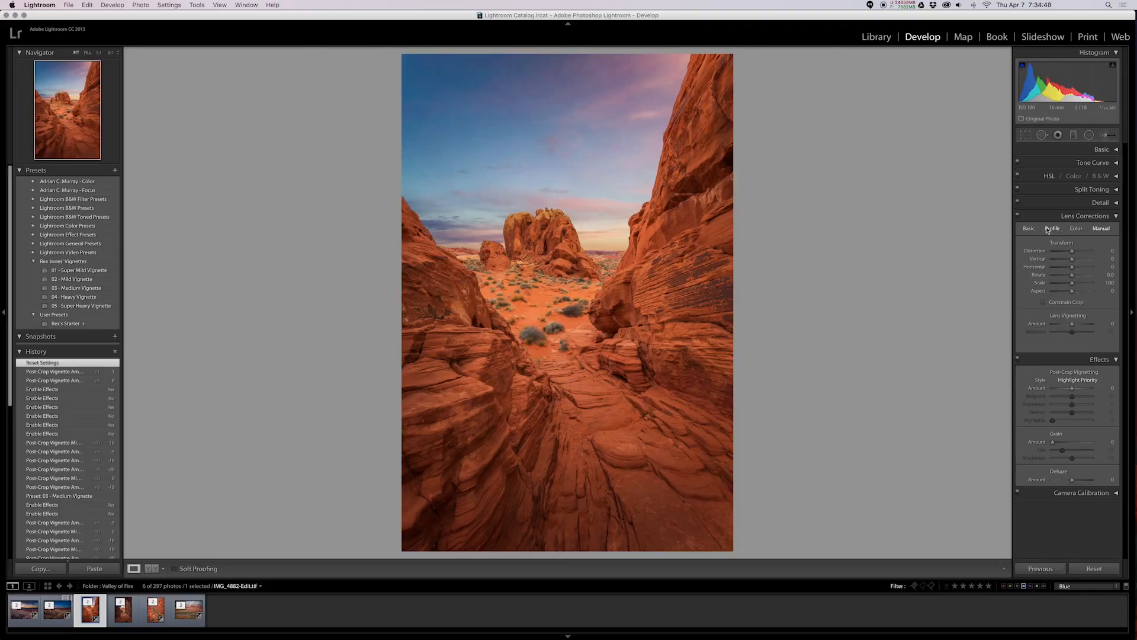
pyautogui.click(1028, 229)
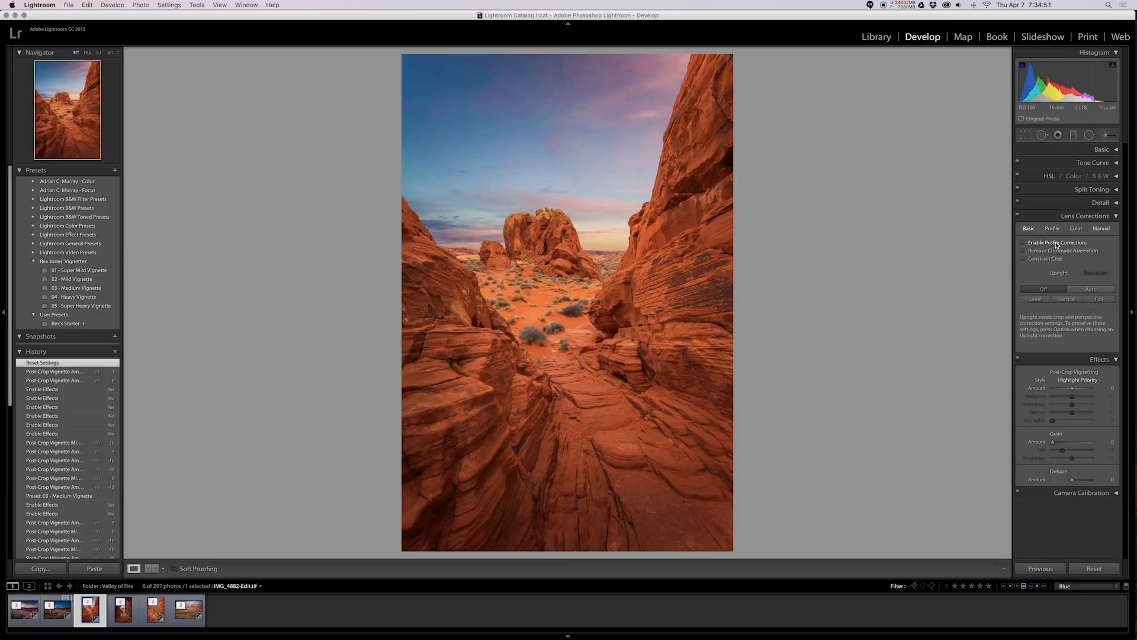
pyautogui.click(1117, 219)
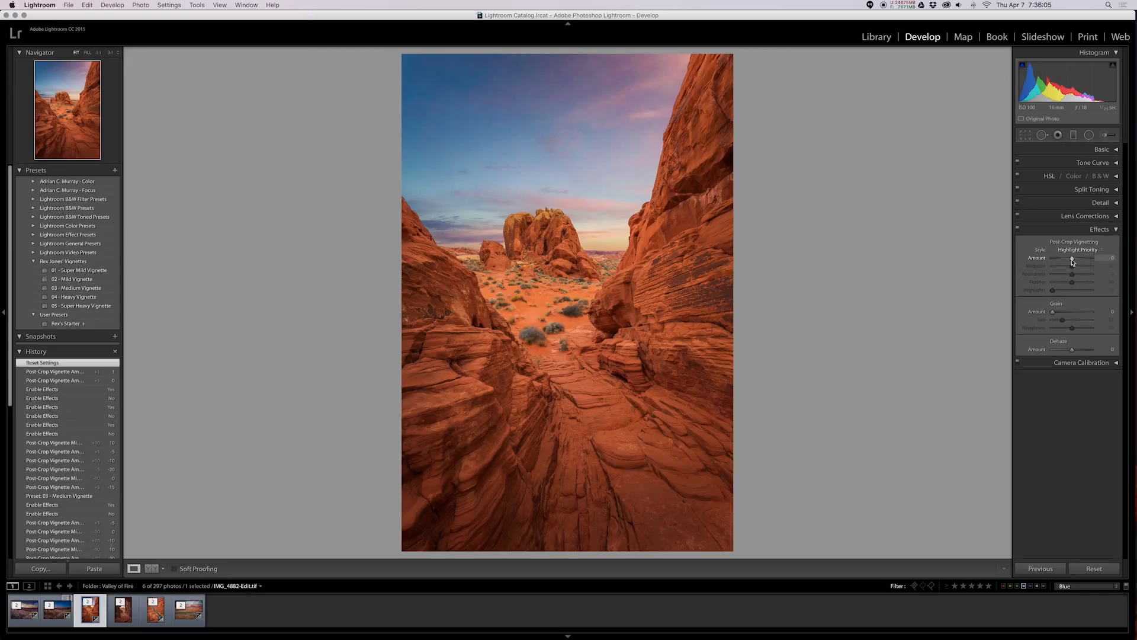
# - Try a post-crop vignette amount of -100 on the canyon photo and return it to 0
pyautogui.moveTo(1072, 260); pyautogui.dragTo(1050, 259)
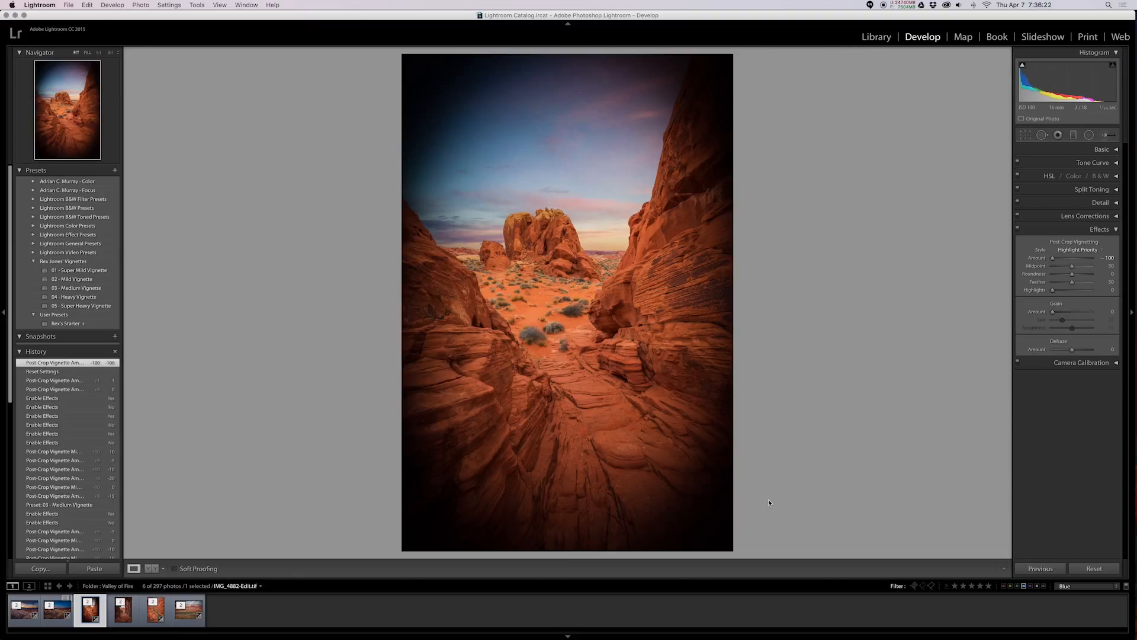
pyautogui.click(1105, 258)
pyautogui.write('0')
pyautogui.press('Return')
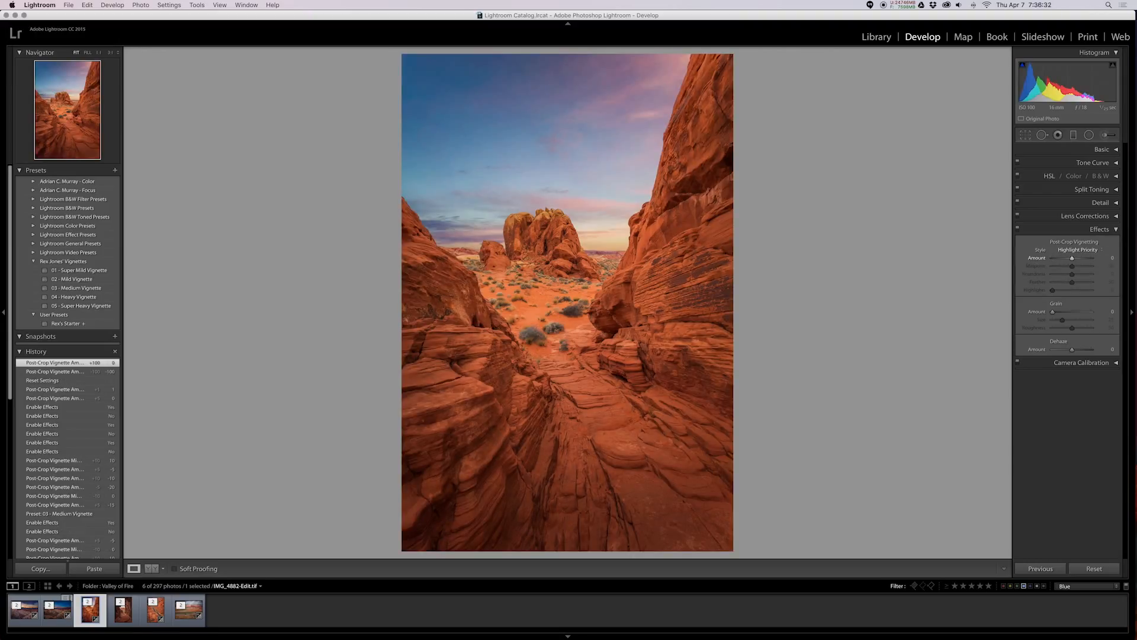
# - Set the canyon photo's post-crop vignette amount to -16 and then darken it to -100
pyautogui.moveTo(1072, 259); pyautogui.dragTo(1070, 262)
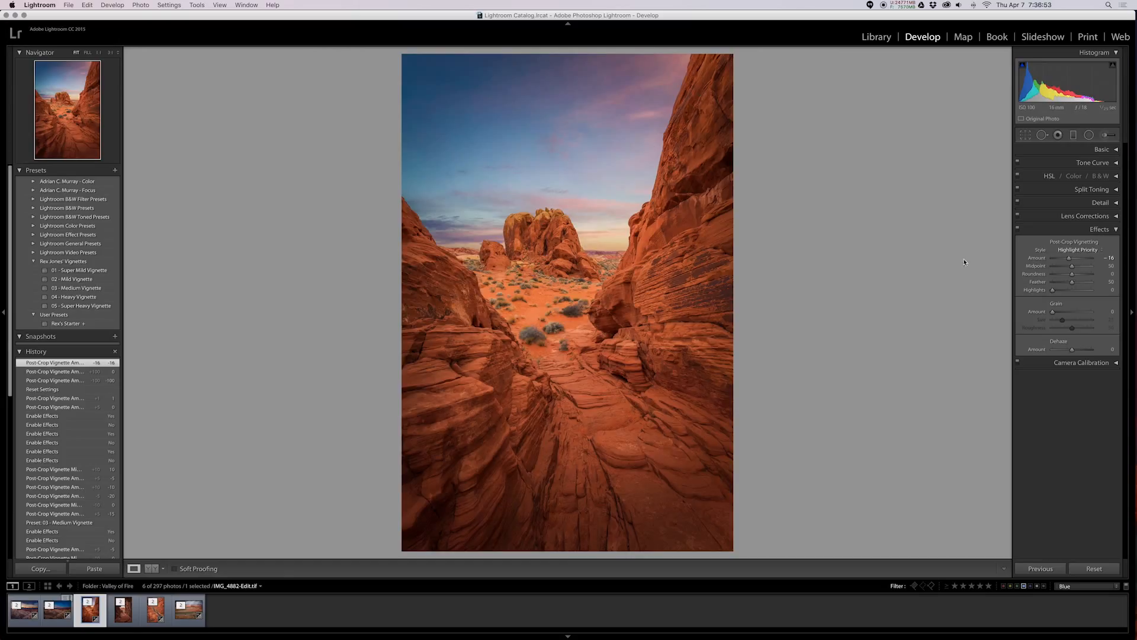
pyautogui.moveTo(1069, 258); pyautogui.dragTo(995, 267)
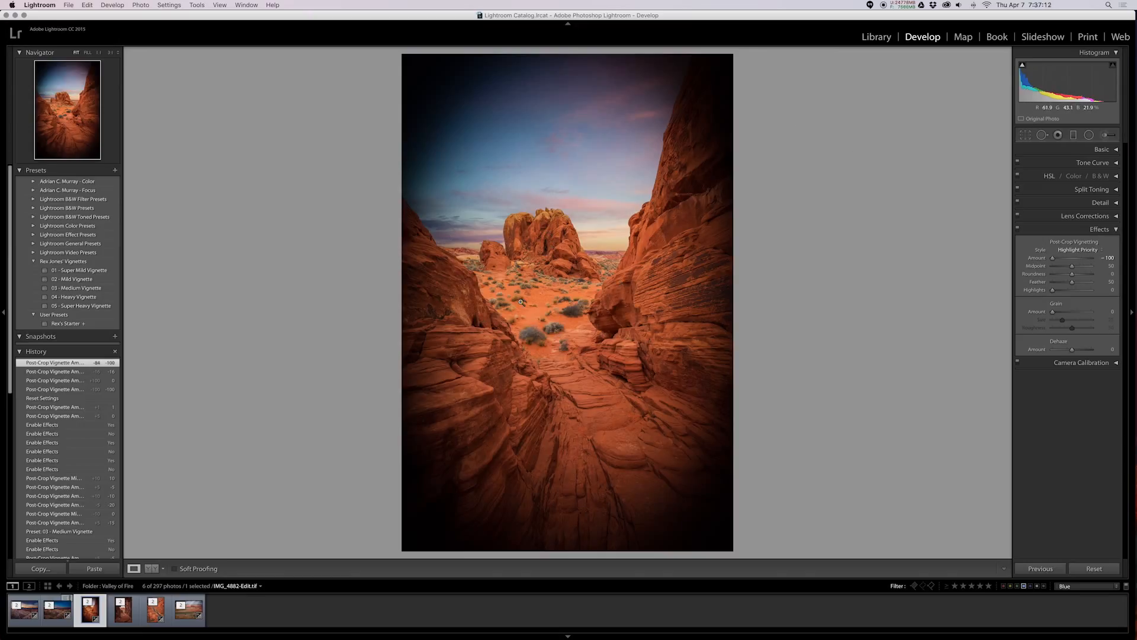
pyautogui.moveTo(1053, 258); pyautogui.dragTo(1010, 261)
pyautogui.moveTo(1053, 258); pyautogui.dragTo(1028, 262)
# - Set the post-crop vignette's midpoint to 0, feather to 100 and highlights to 100
pyautogui.moveTo(1070, 268); pyautogui.dragTo(1033, 276)
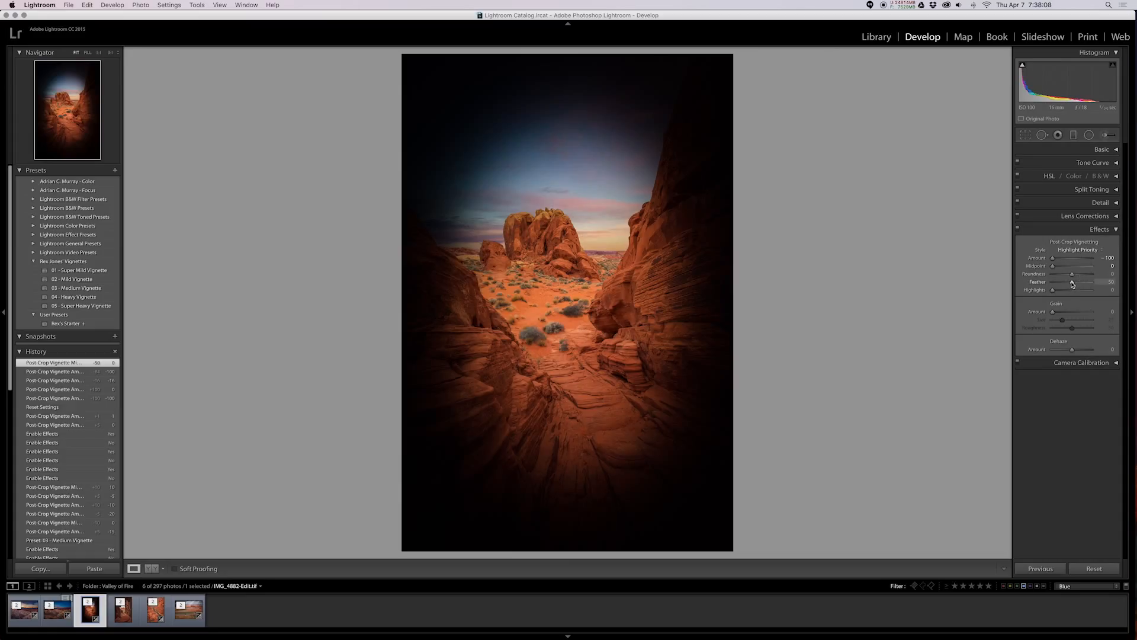
pyautogui.moveTo(1073, 284); pyautogui.dragTo(1096, 284)
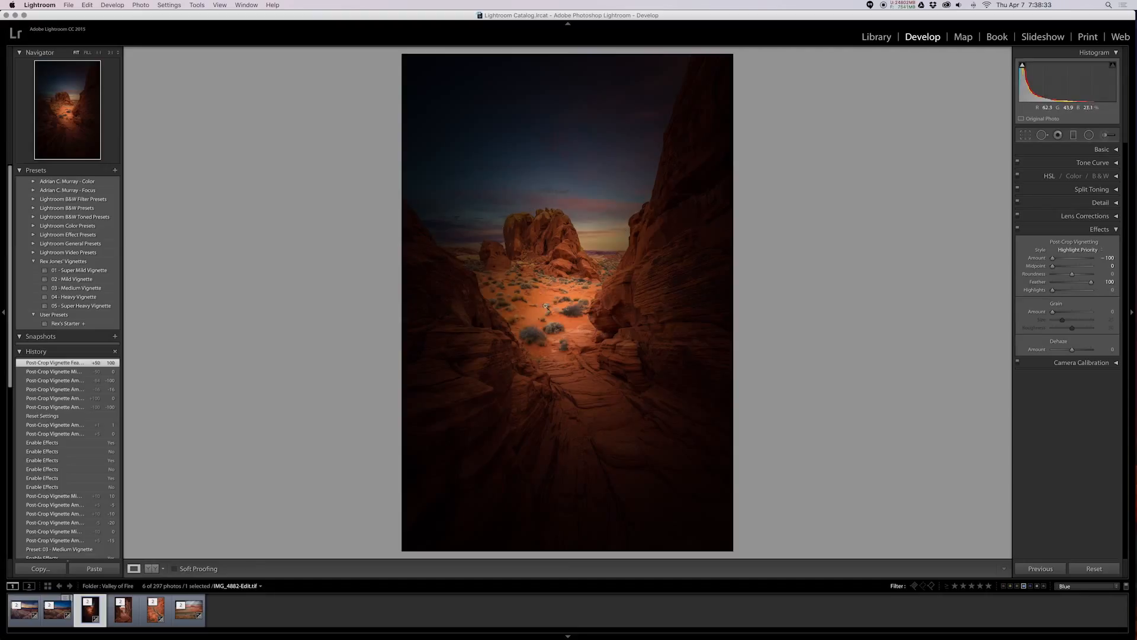
pyautogui.moveTo(1048, 295); pyautogui.dragTo(1092, 308)
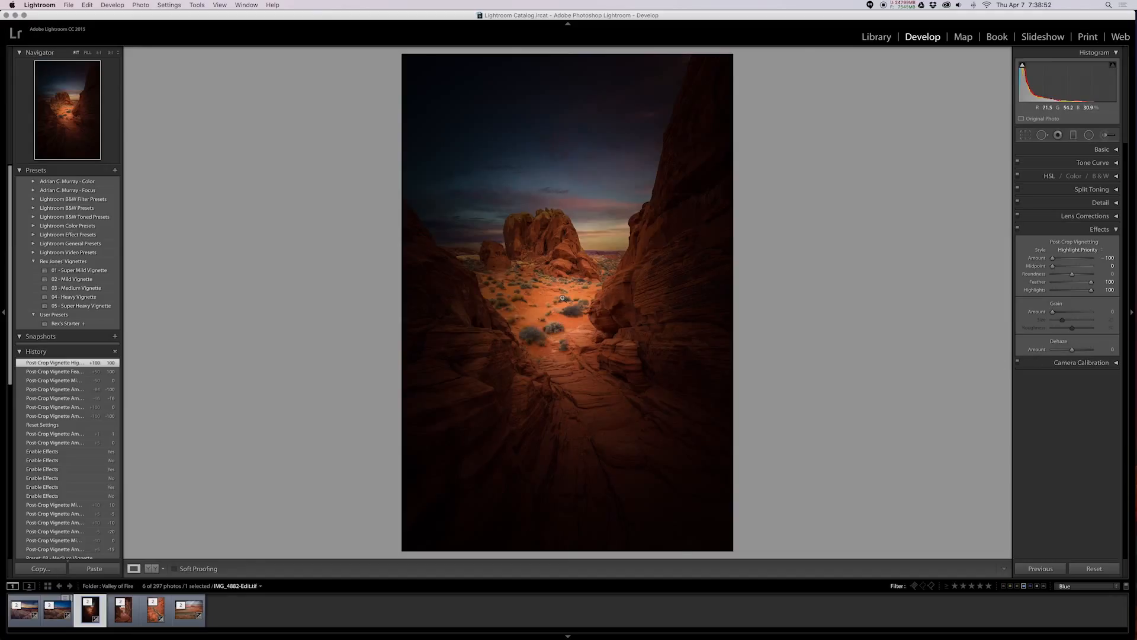
# - Set the canyon photo's post-crop vignette amount to -40
pyautogui.click(1105, 258)
pyautogui.press('BackSpace')
pyautogui.write('-40')
pyautogui.press('Return')
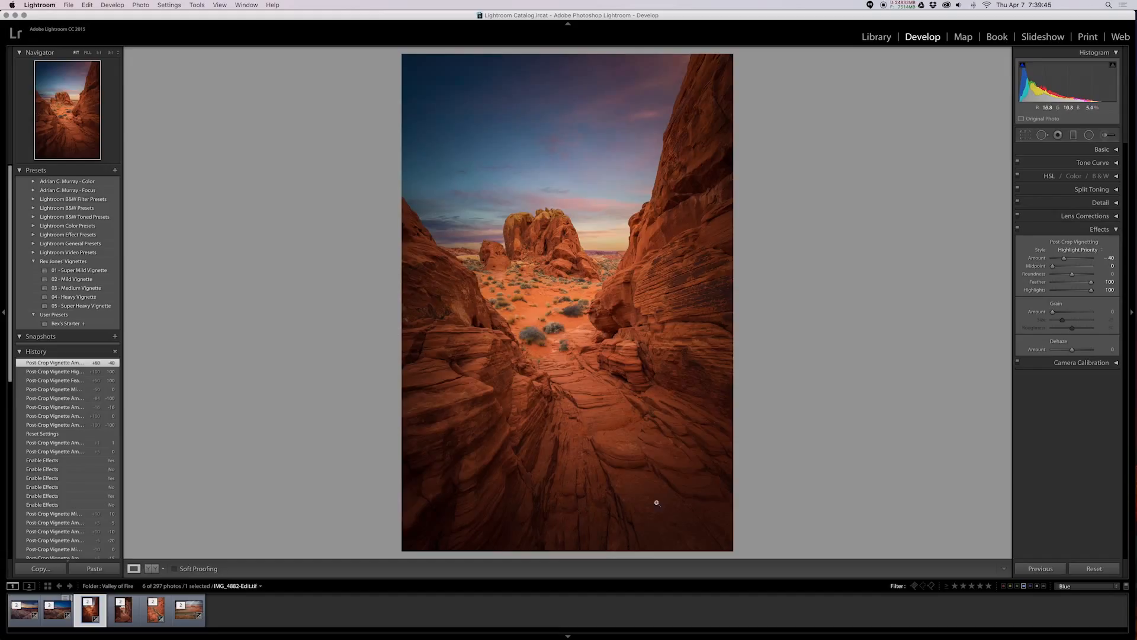
# - Vignette the rock-arch photo with amount -40, midpoint 0, feather 100 and highlights 100, and compare the effect off and on
pyautogui.click(120, 621)
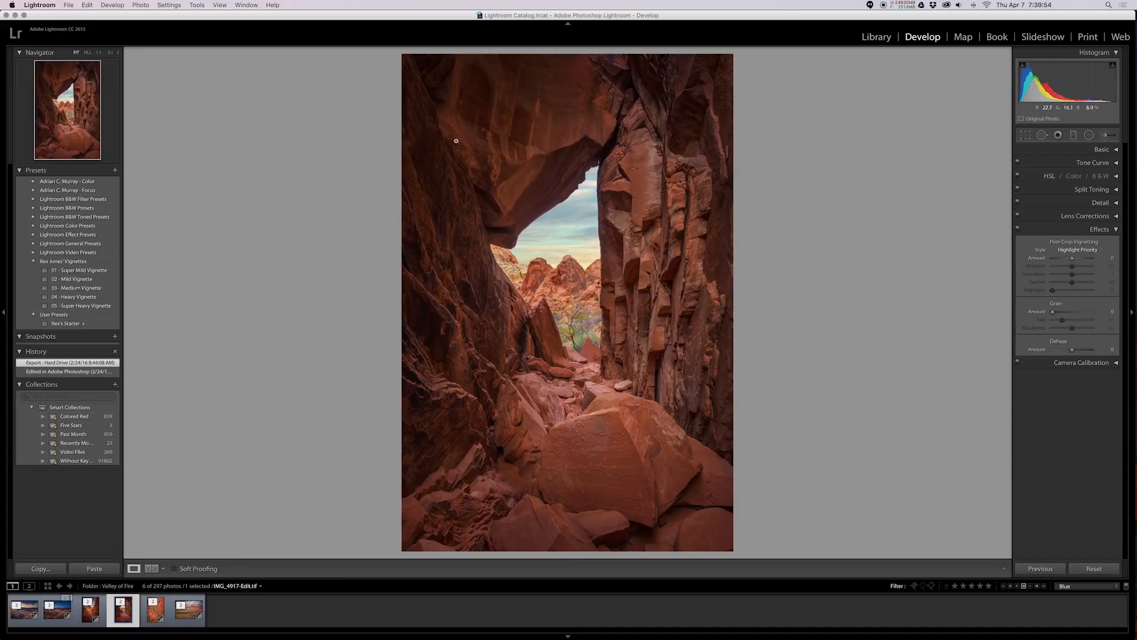
pyautogui.moveTo(1072, 258); pyautogui.dragTo(1094, 286)
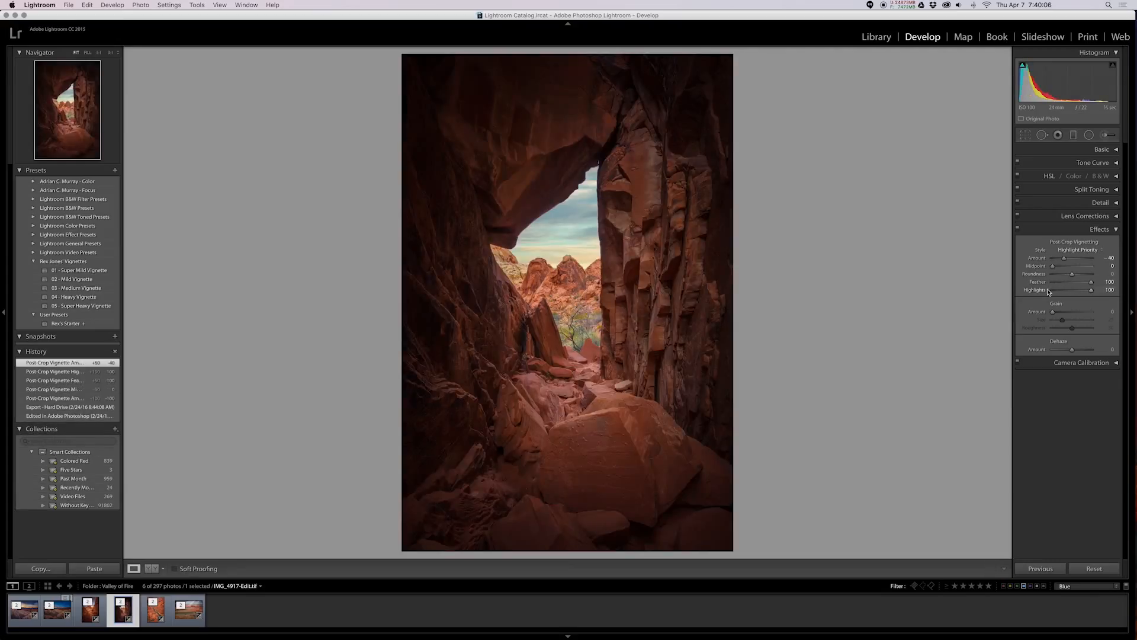
pyautogui.click(1017, 229)
pyautogui.click(1017, 229)
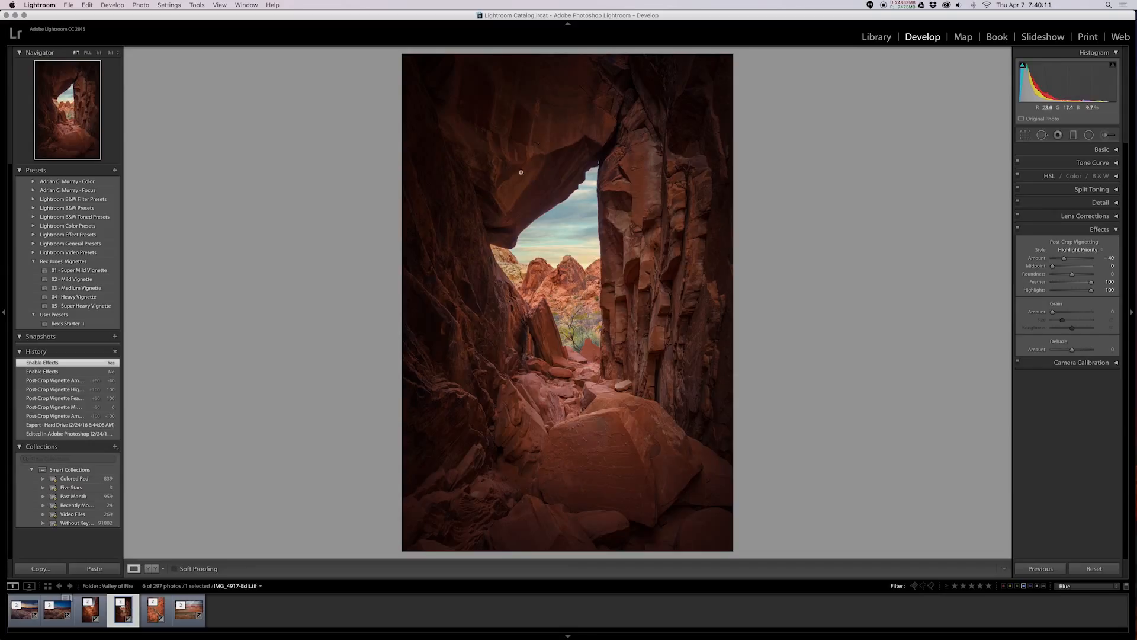
# - Compare the vignettes on the canyon and rock-arch photos by alternating between them
pyautogui.click(89, 610)
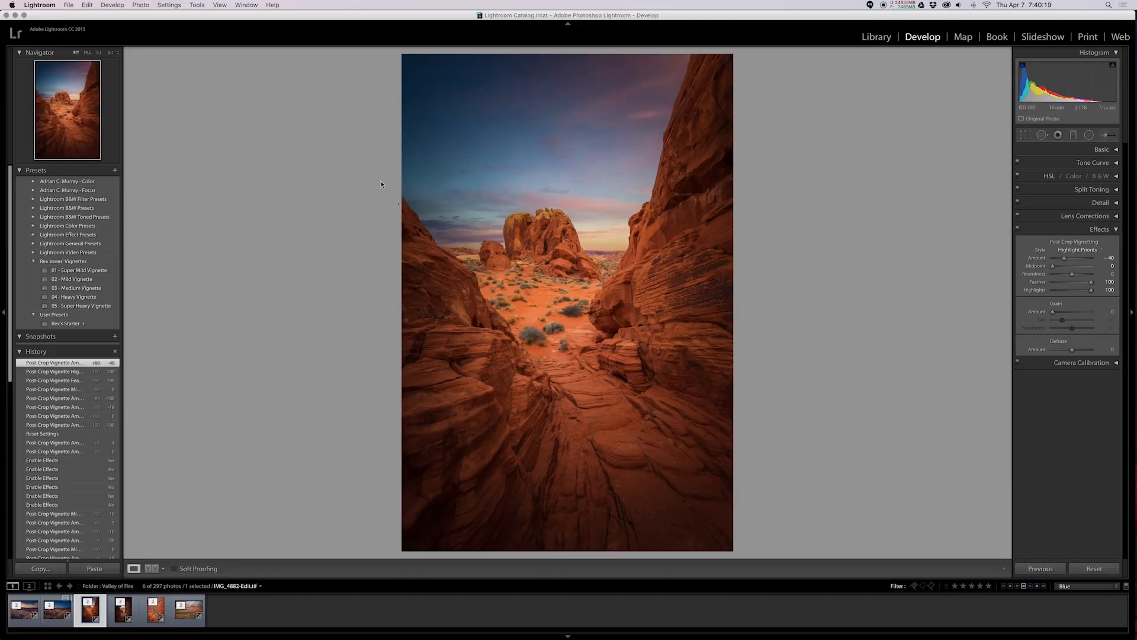
pyautogui.press('Right')
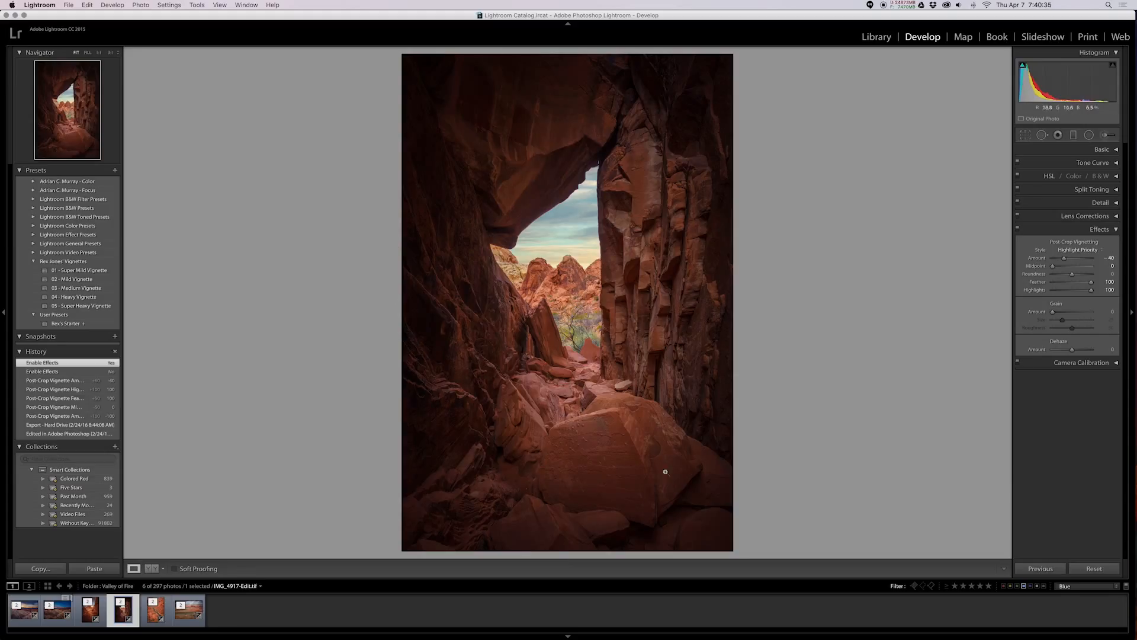
pyautogui.press('Left')
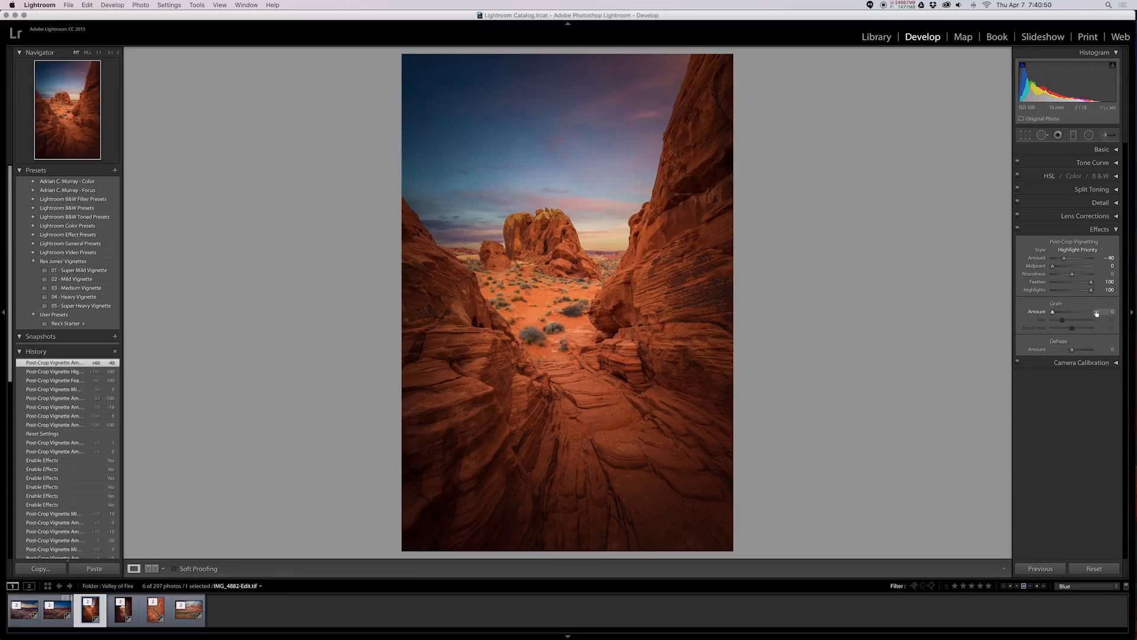
# - Reset the post-crop vignetting and apply the 05 - Super Heavy Vignette preset to the canyon and rock-arch photos
pyautogui.press('alt')
pyautogui.keyDown('alt'); pyautogui.click(1060, 244); pyautogui.keyUp('alt')
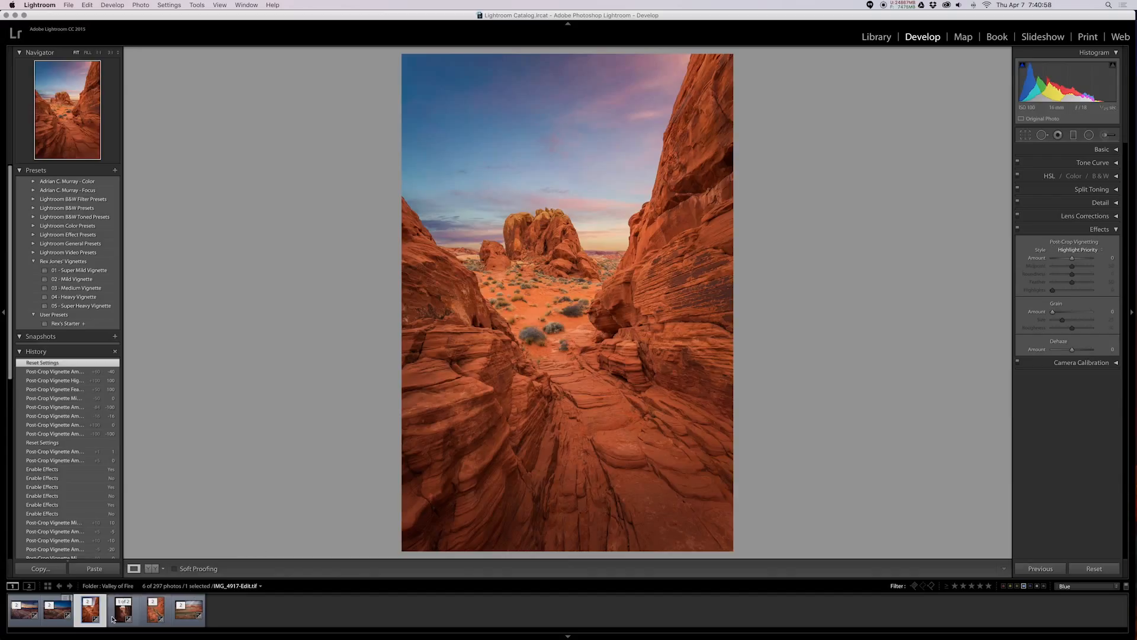
pyautogui.click(126, 613)
pyautogui.click(98, 306)
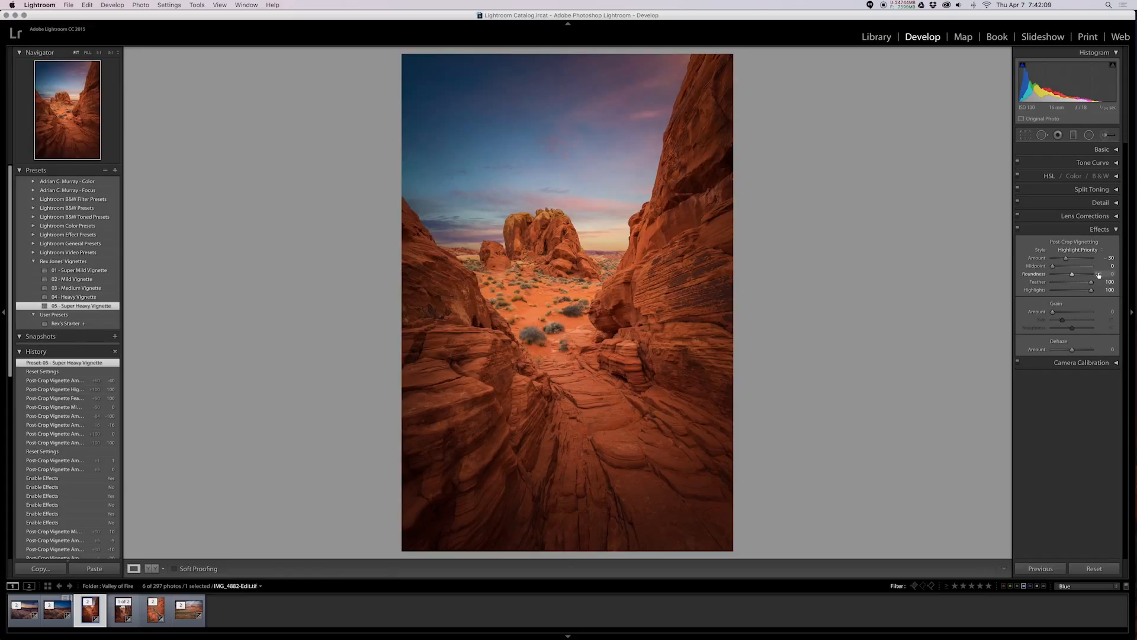
# - Reset the canyon photo's vignetting and apply the 04 - Heavy Vignette preset to the rock-arch photo
pyautogui.keyDown('alt'); pyautogui.click(1079, 243); pyautogui.keyUp('alt')
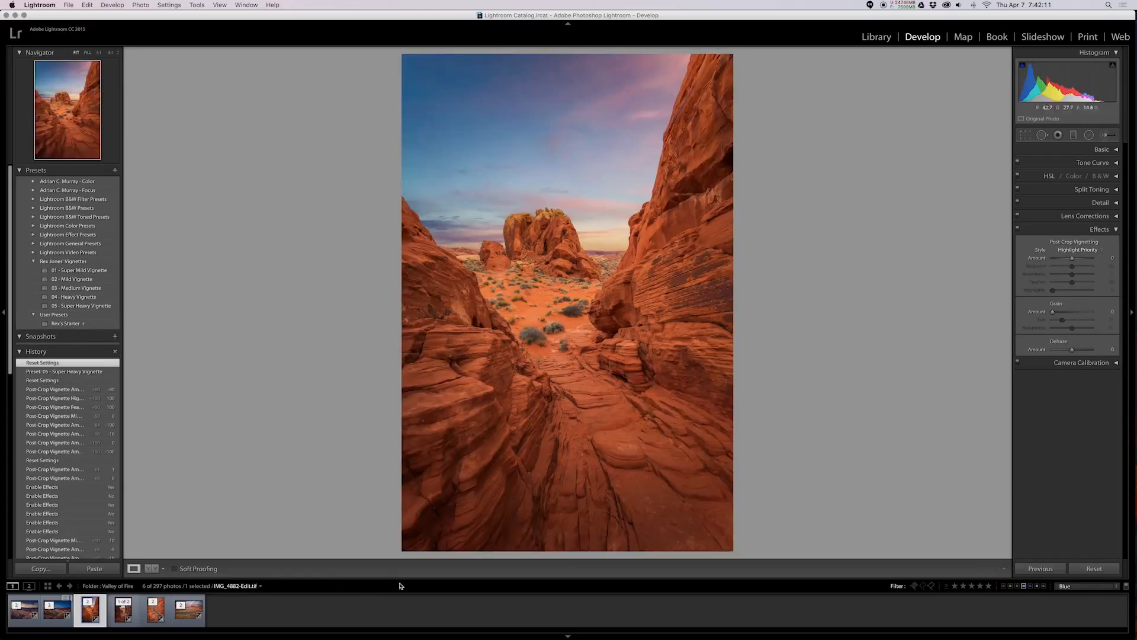
pyautogui.press('Right')
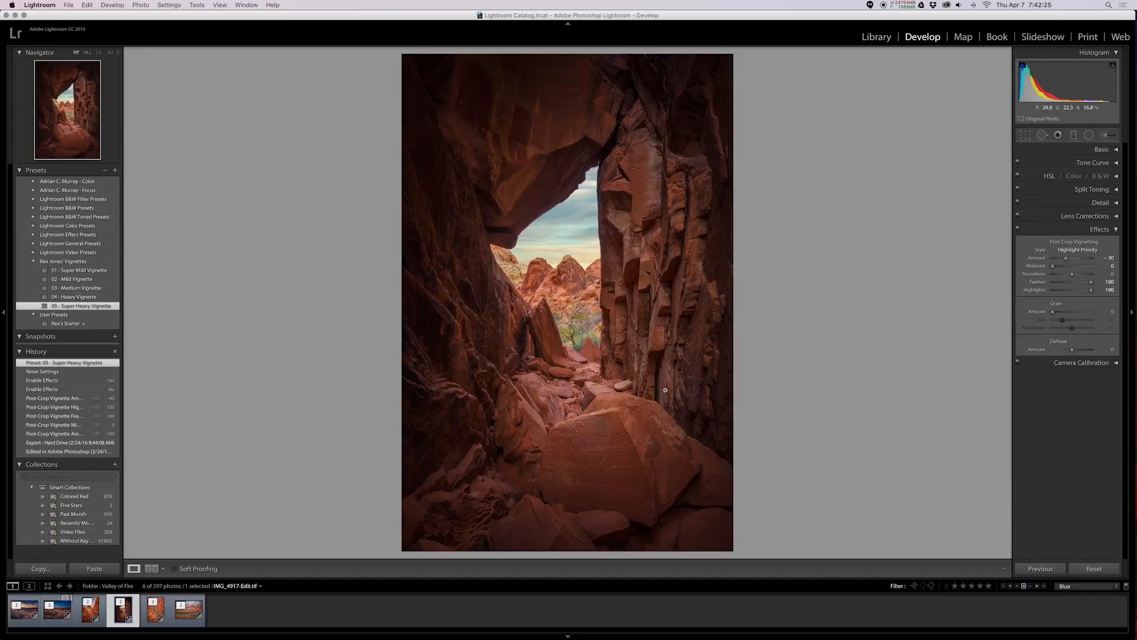
pyautogui.click(91, 298)
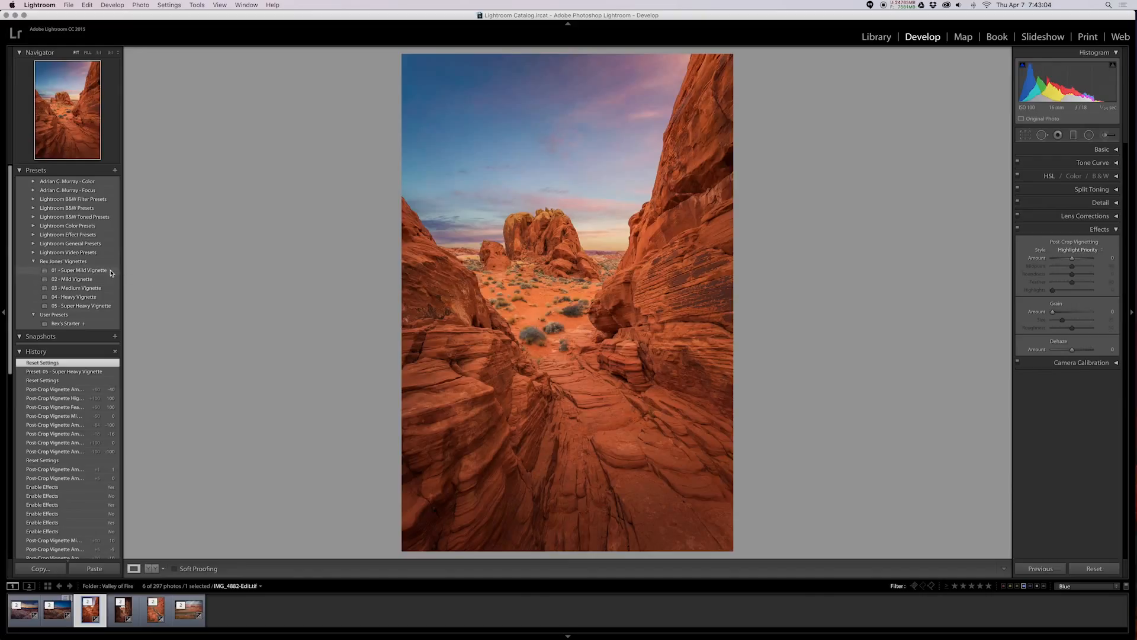
# - Apply the 01 - Super Mild Vignette preset to the canyon photo and compare the effect off and on
pyautogui.click(89, 271)
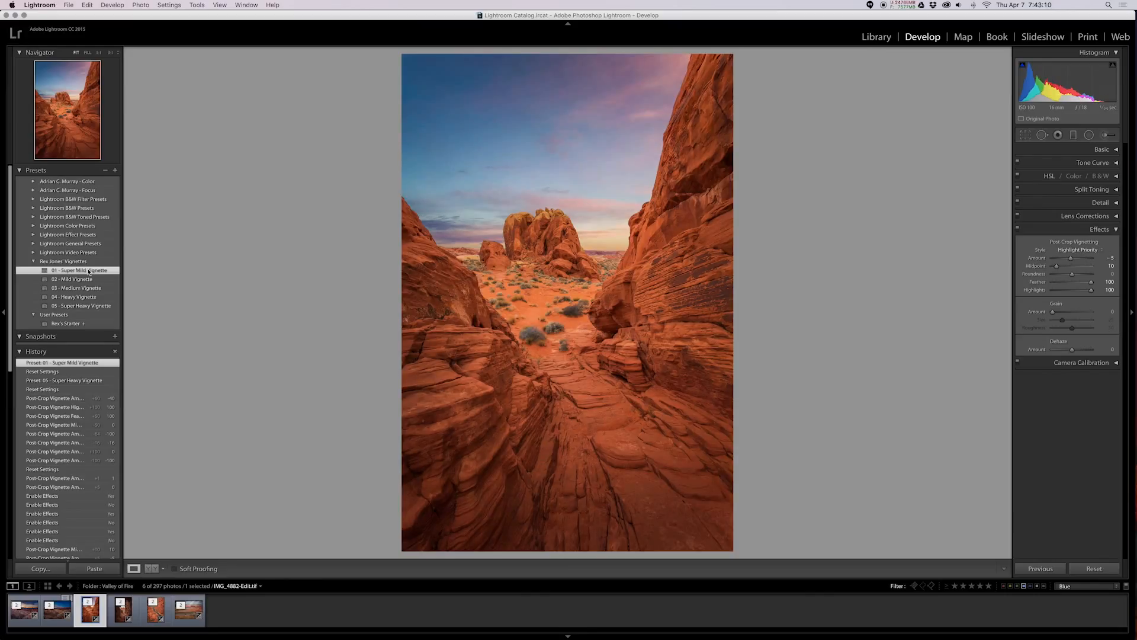
pyautogui.click(1017, 230)
pyautogui.click(1017, 230)
pyautogui.click(1017, 230)
pyautogui.click(1017, 230)
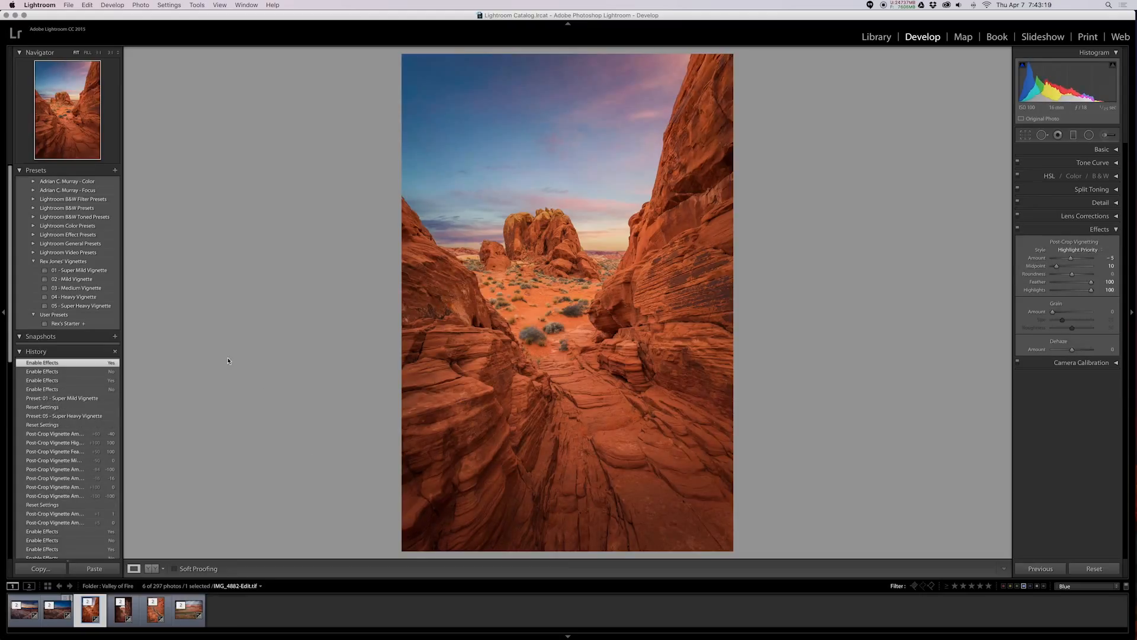
# - Preview increasingly strong vignette presets on the canyon photo, from 02 - Mild through Medium and Heavy to 05 - Super Heavy
pyautogui.click(95, 279)
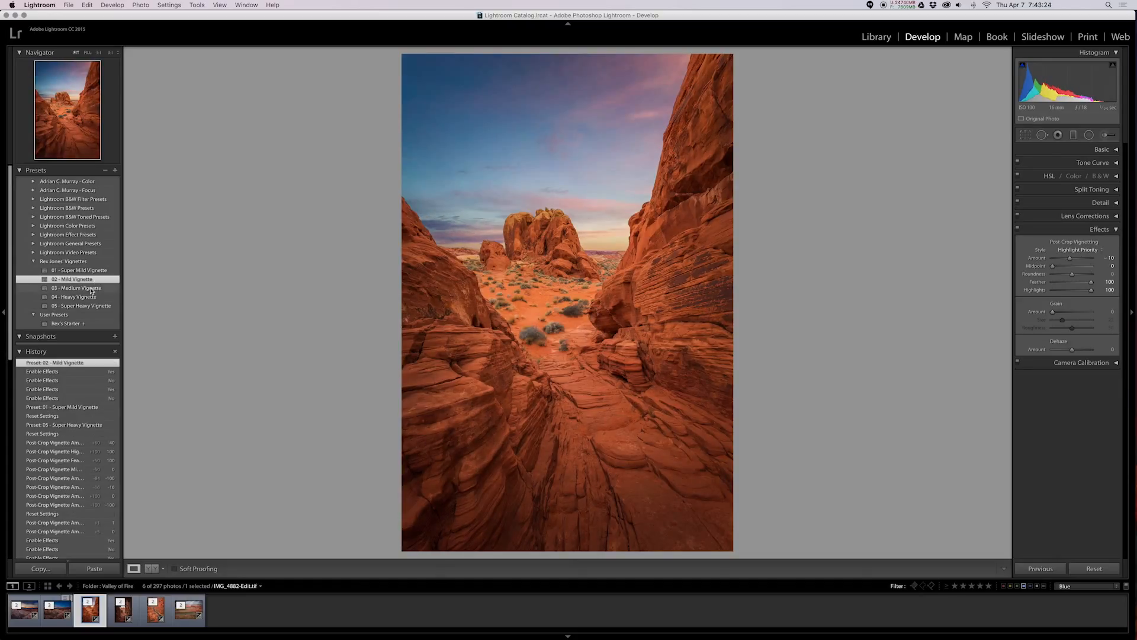
pyautogui.click(91, 288)
pyautogui.click(77, 296)
pyautogui.click(89, 288)
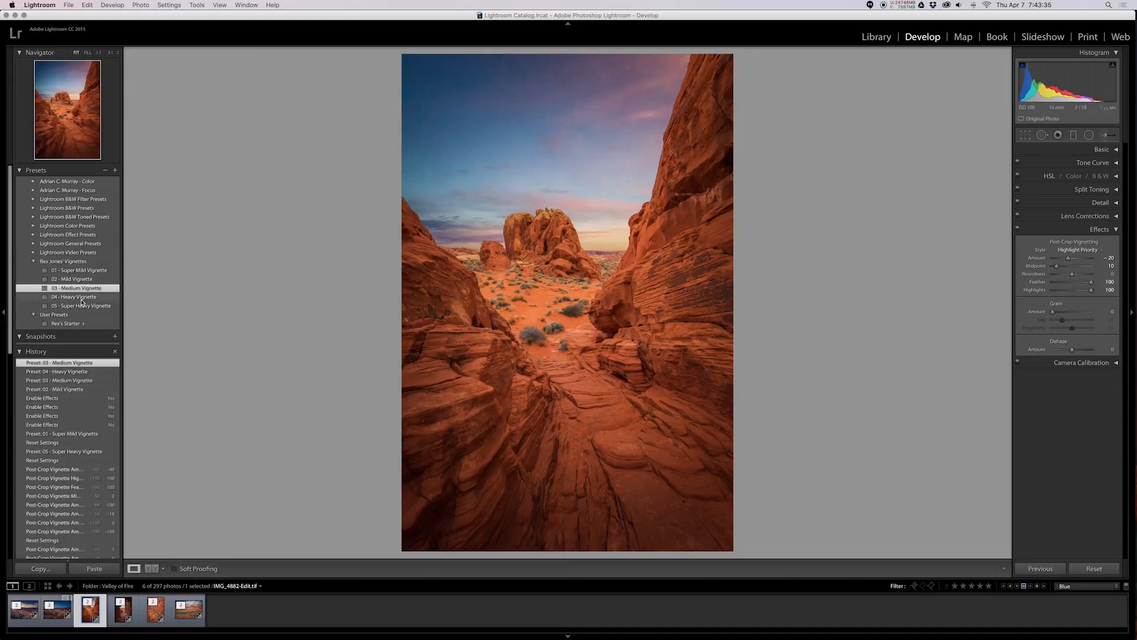
pyautogui.click(81, 299)
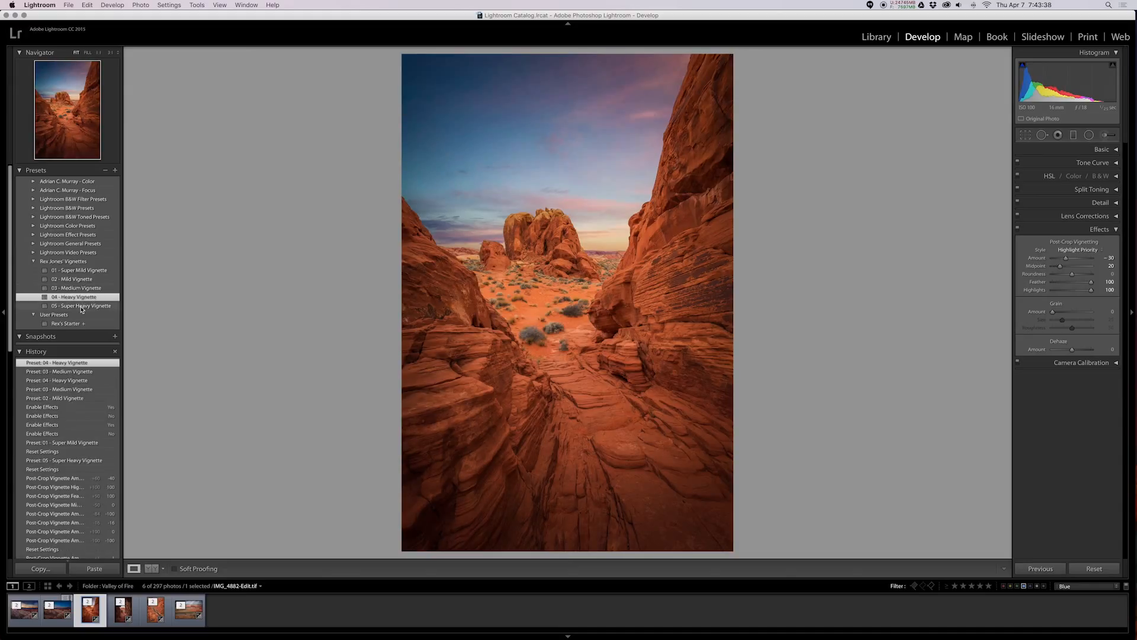
pyautogui.click(82, 307)
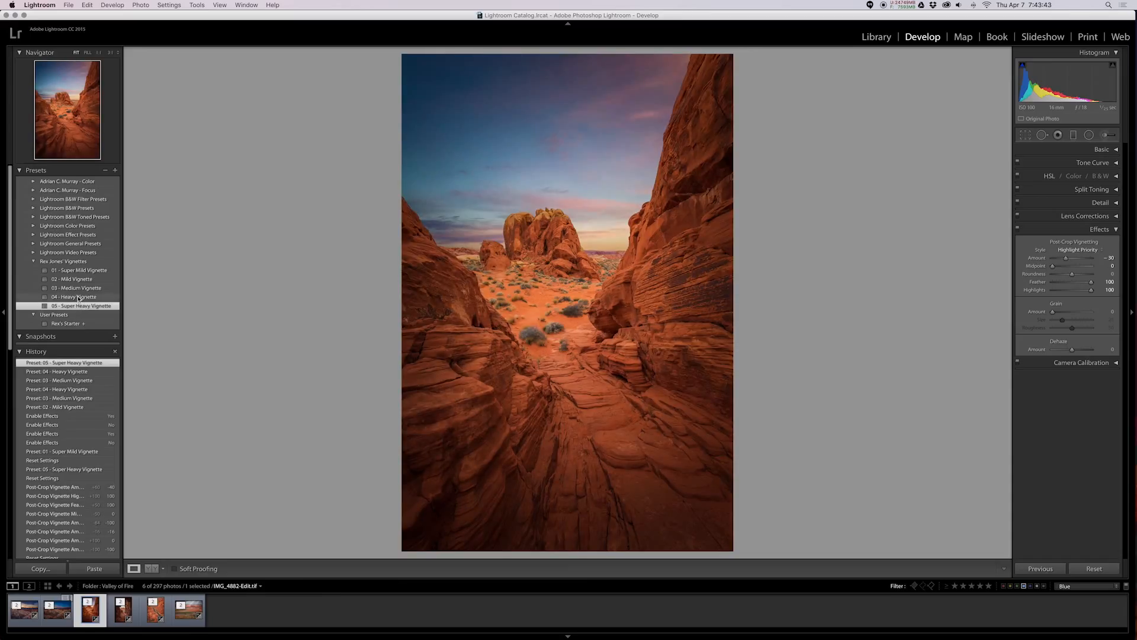
# - Step the canyon photo back through the Heavy and Medium presets and settle on 02 - Mild Vignette
pyautogui.click(79, 299)
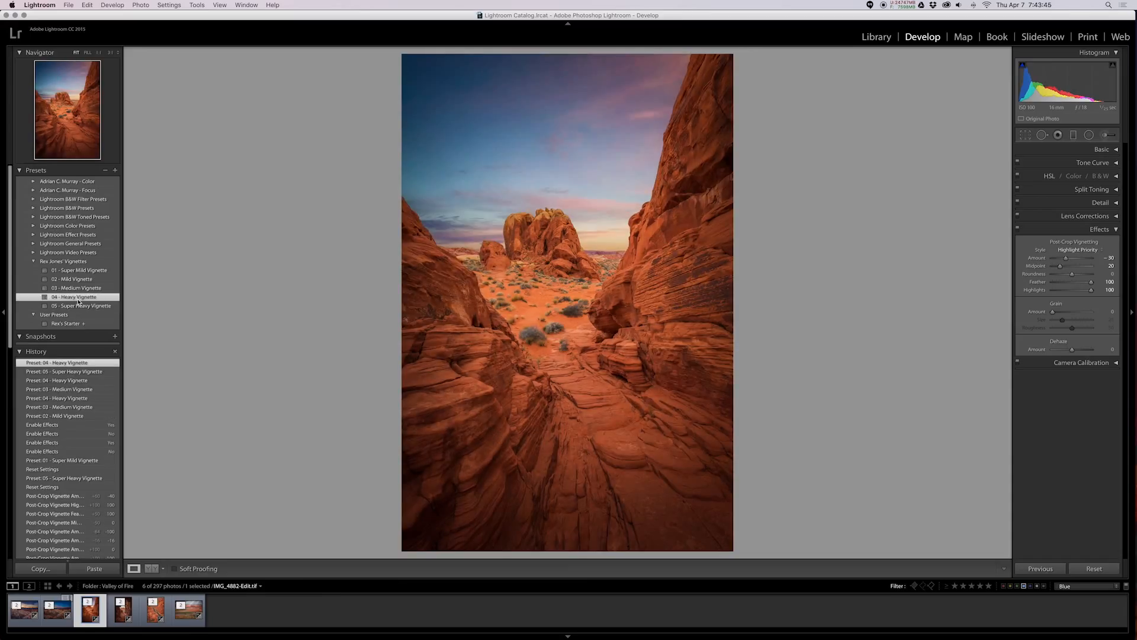
pyautogui.click(78, 289)
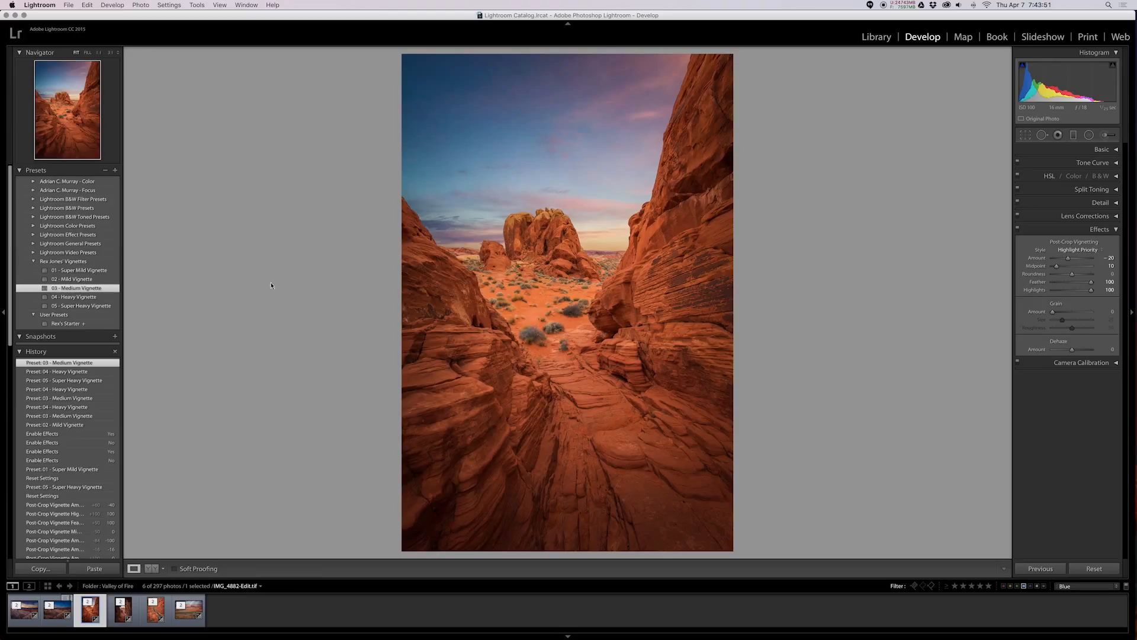
pyautogui.click(70, 280)
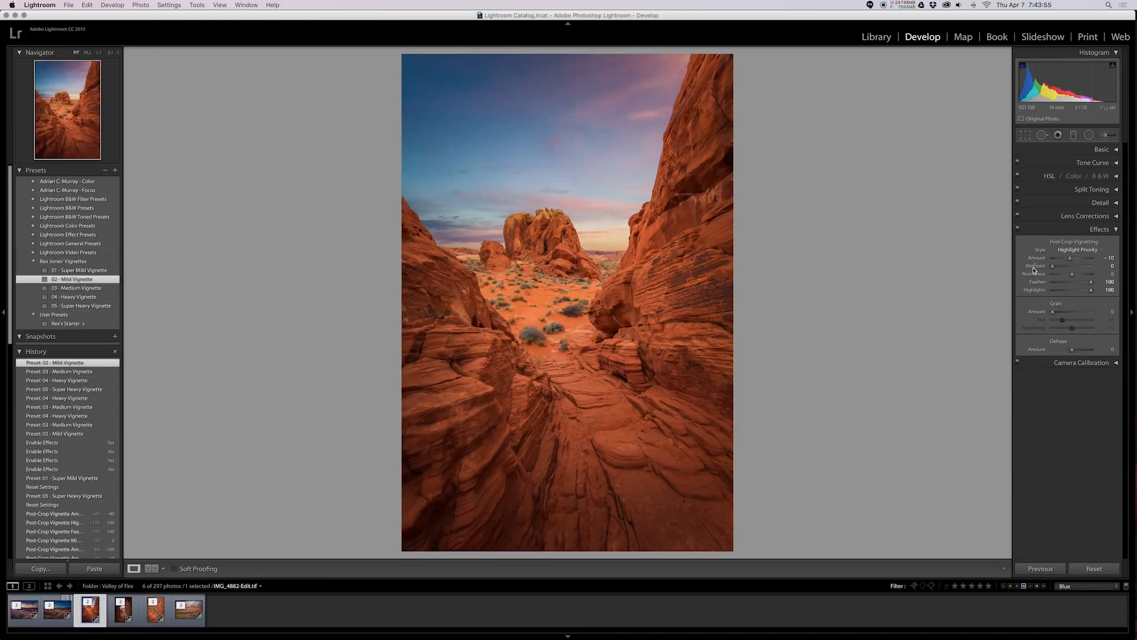
# - Compare the canyon photo with its effects off and on, and try 01 - Super Mild Vignette before reapplying 02 - Mild Vignette
pyautogui.click(1018, 231)
pyautogui.click(1018, 231)
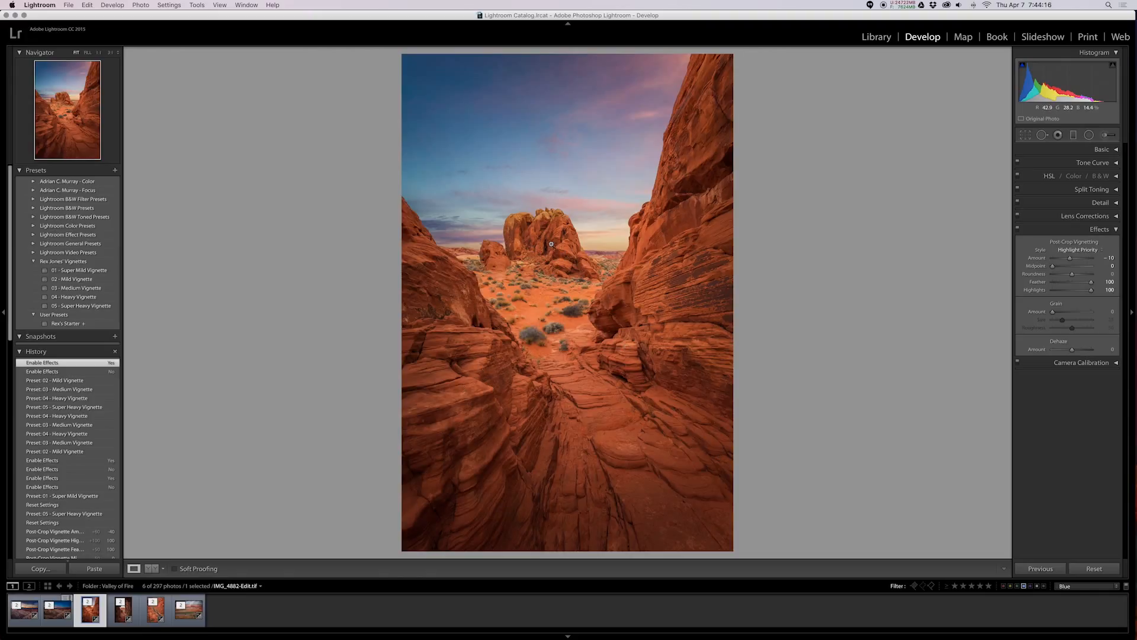
pyautogui.click(84, 270)
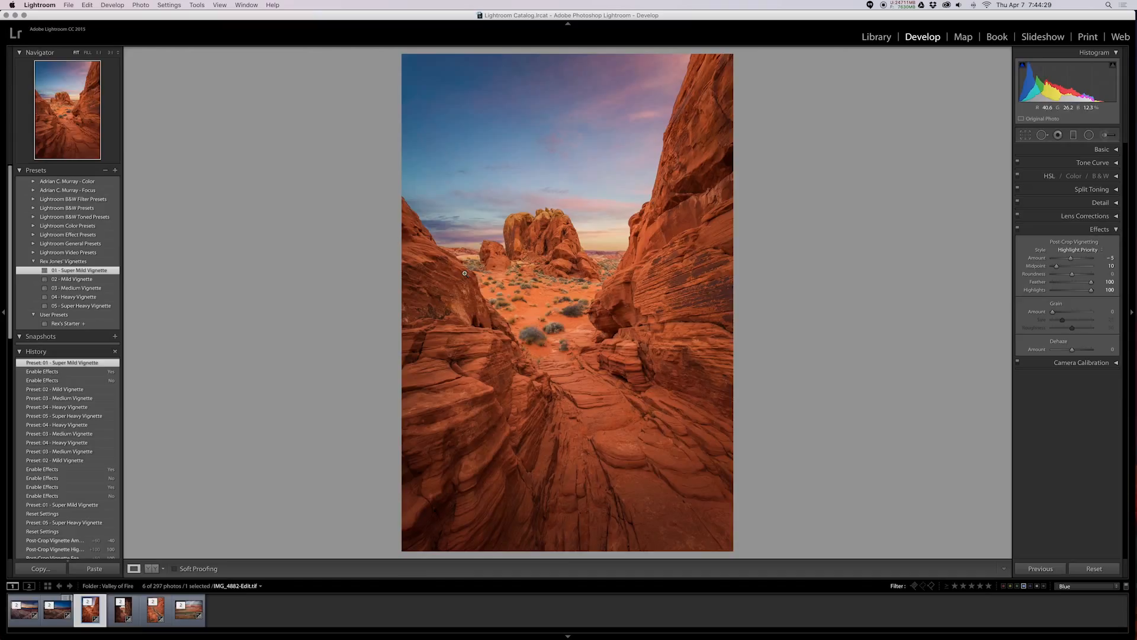
pyautogui.click(81, 280)
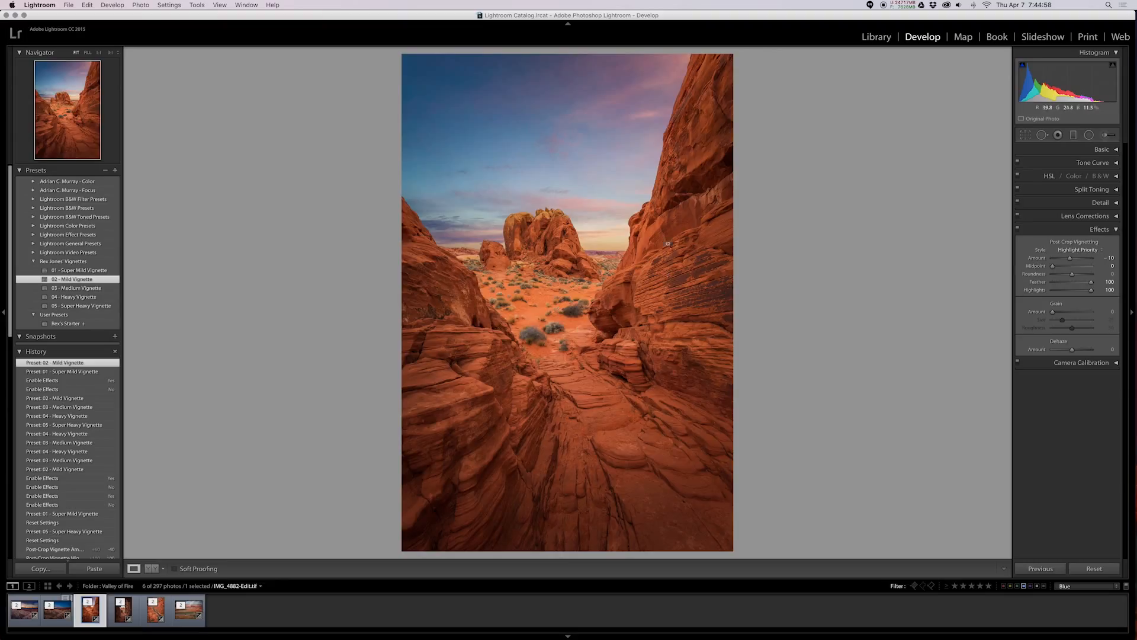
# - Apply the 04 - Heavy Vignette preset to the canyon photo and soften its vignette Amount to -24
pyautogui.click(84, 298)
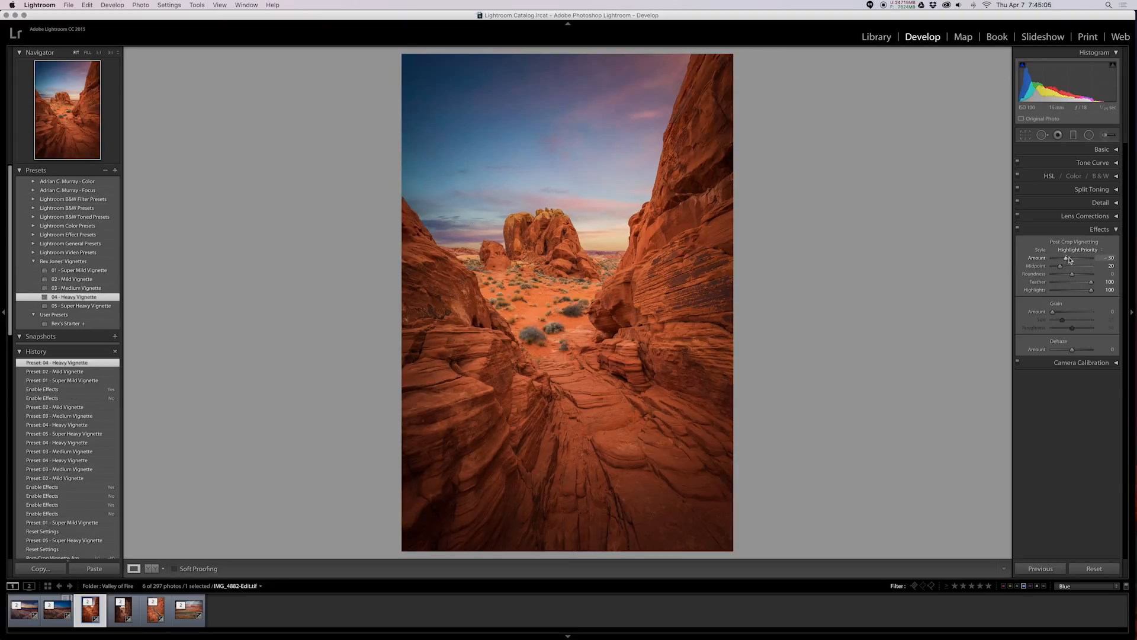
pyautogui.moveTo(1066, 261); pyautogui.dragTo(1068, 261)
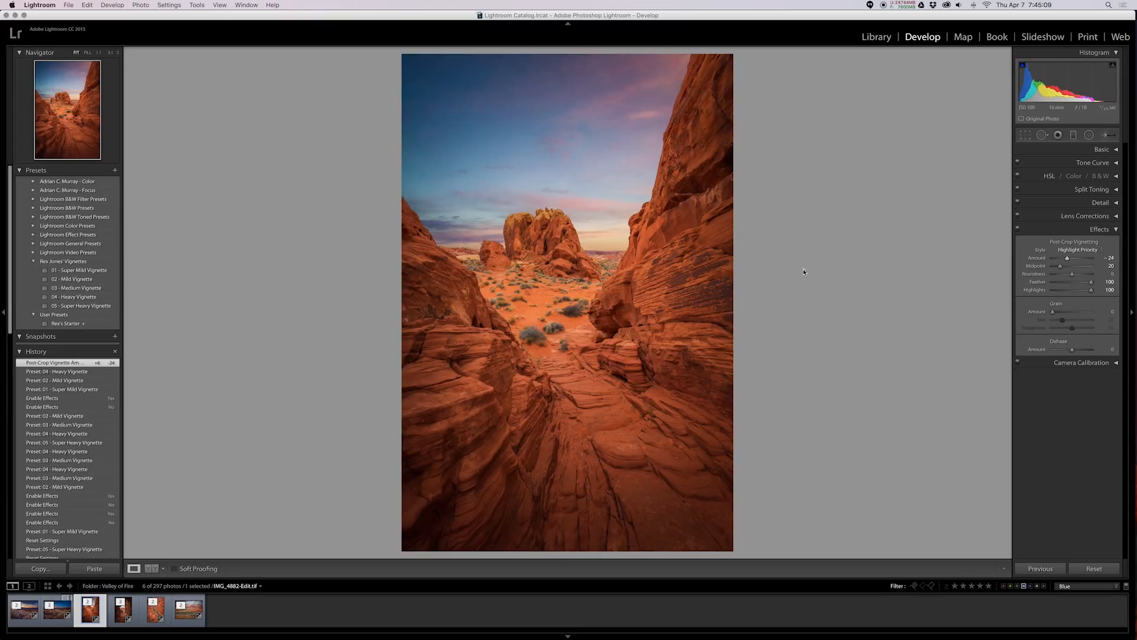
# - Apply the 05 - Super Heavy Vignette preset to the canyon photo and raise the vignette Midpoint to 27
pyautogui.click(110, 306)
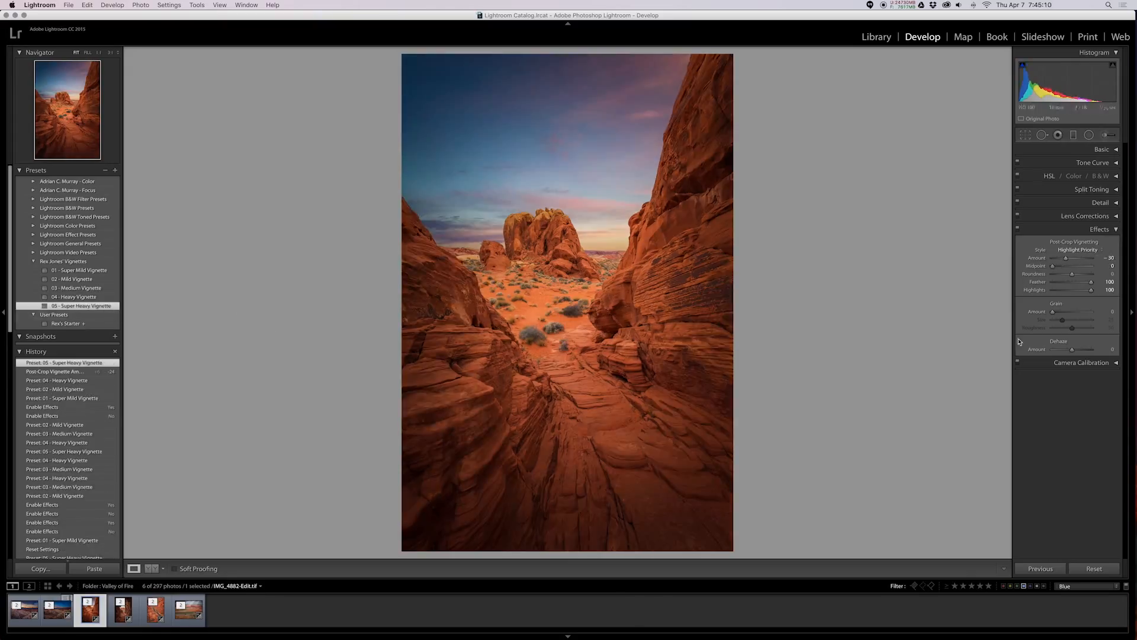
pyautogui.moveTo(1053, 266); pyautogui.dragTo(1063, 269)
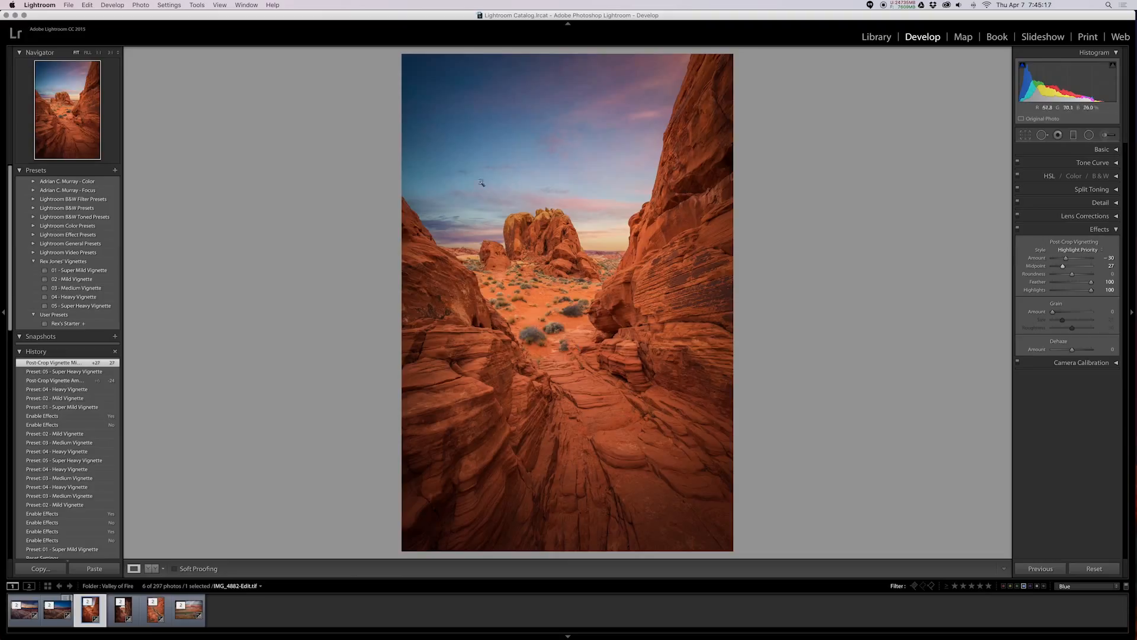